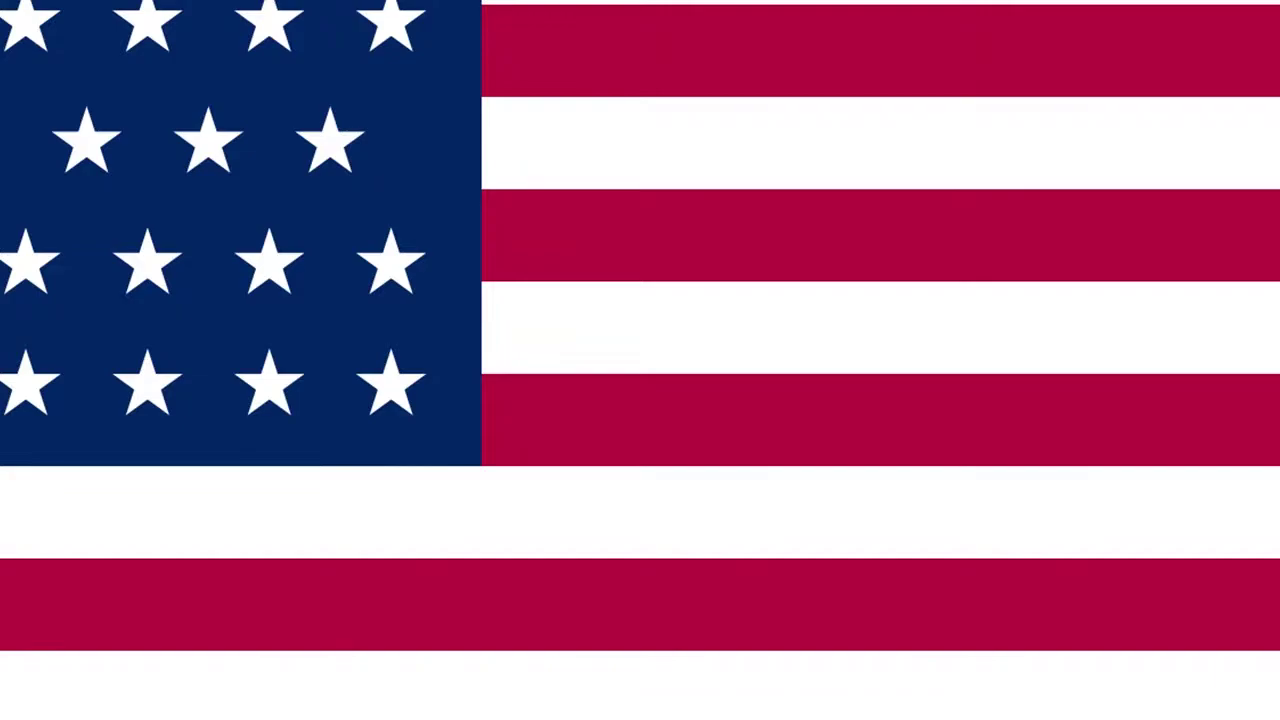
Launch the Arma 3 Launcher and let its NEWS page load
left_click(1248, 545)
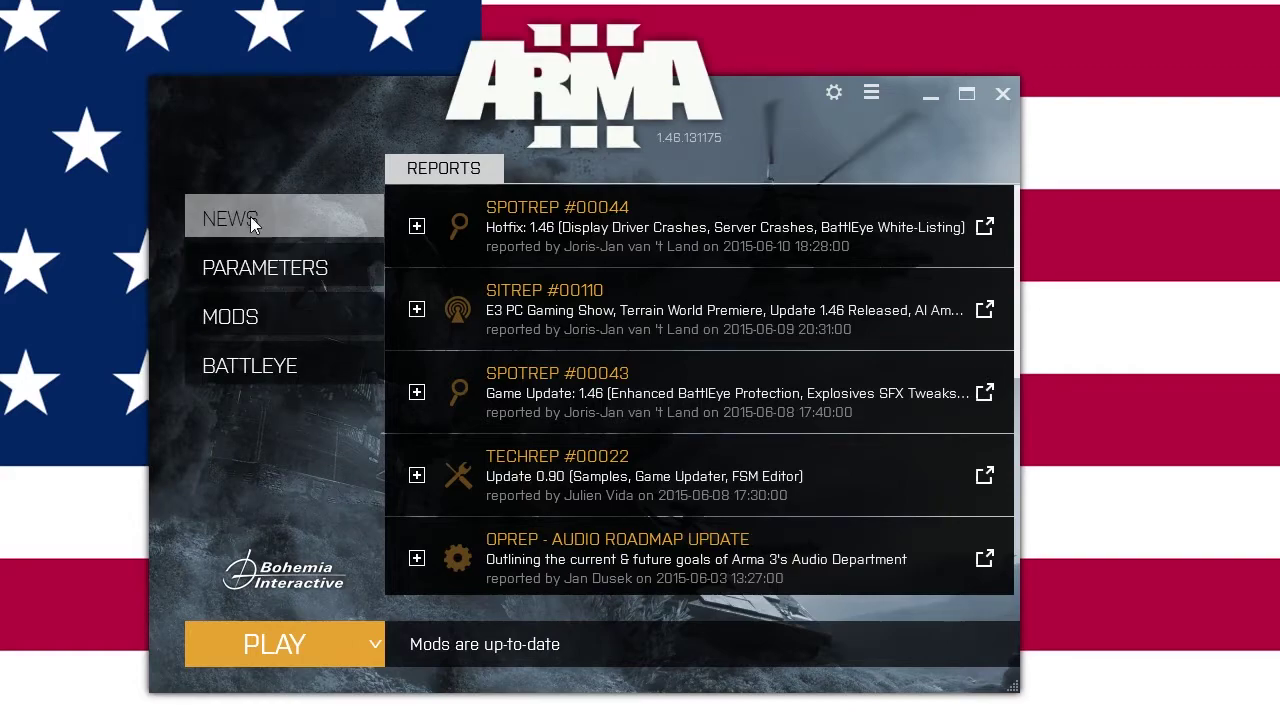
Open the launch parameters, leave the Mods parameter unticked, and switch to the ADVANCED tab
left_click(252, 267)
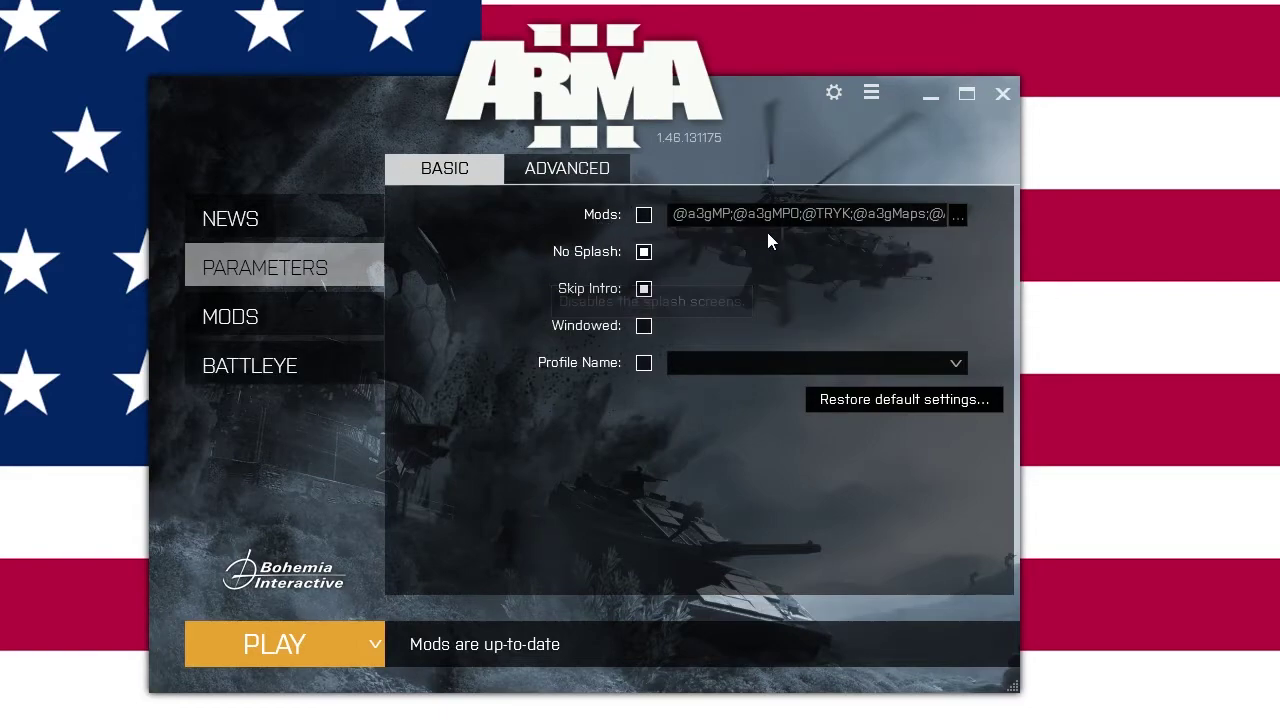
left_click(644, 214)
left_click_drag(703, 214, 848, 214)
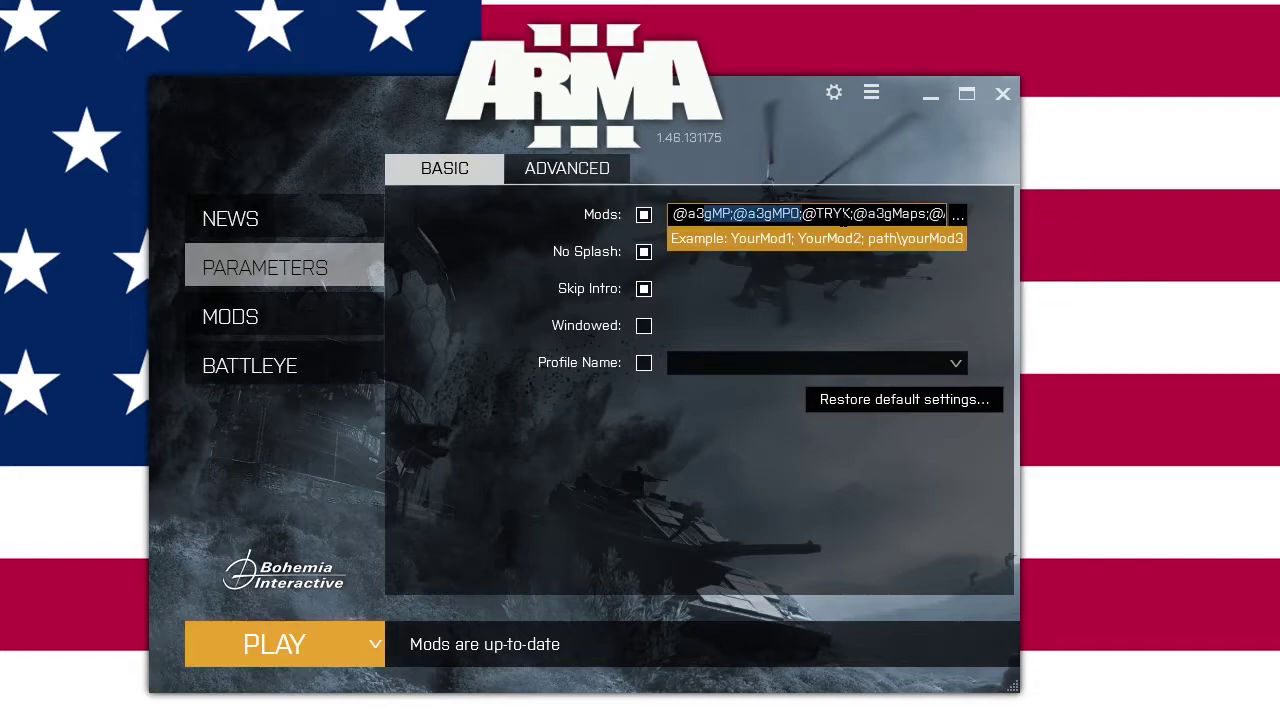
left_click(848, 214)
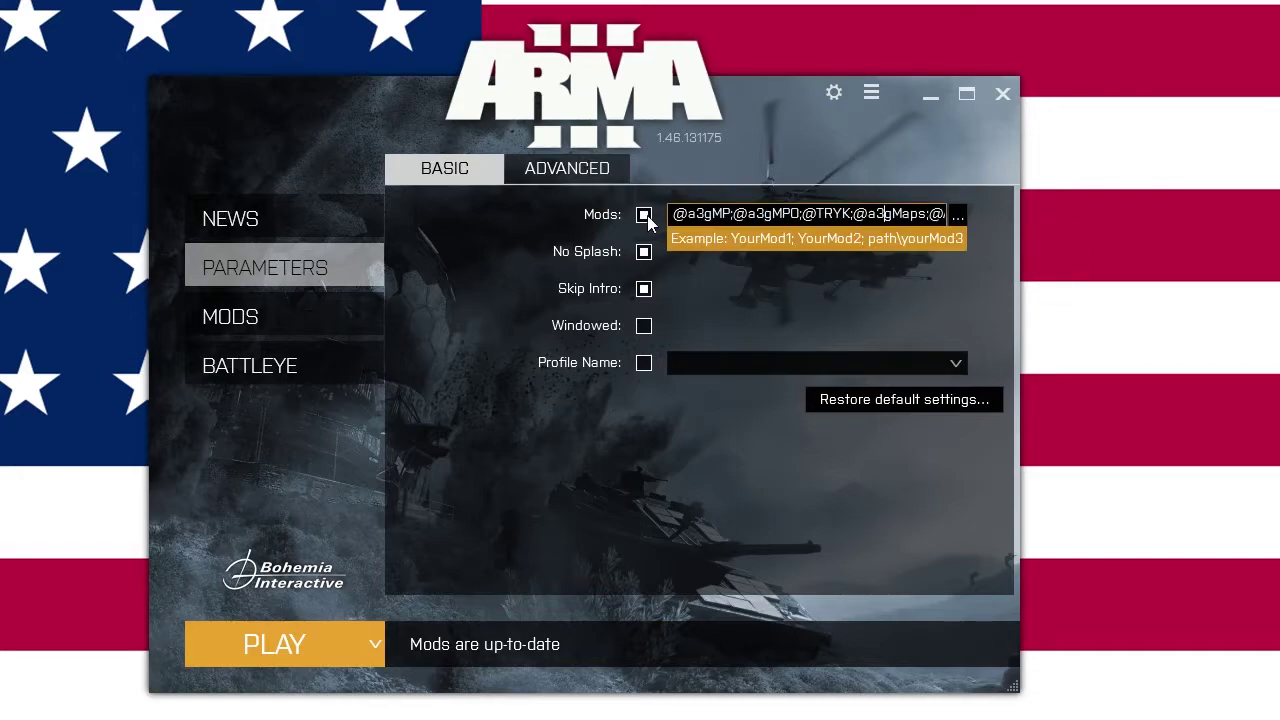
left_click(644, 214)
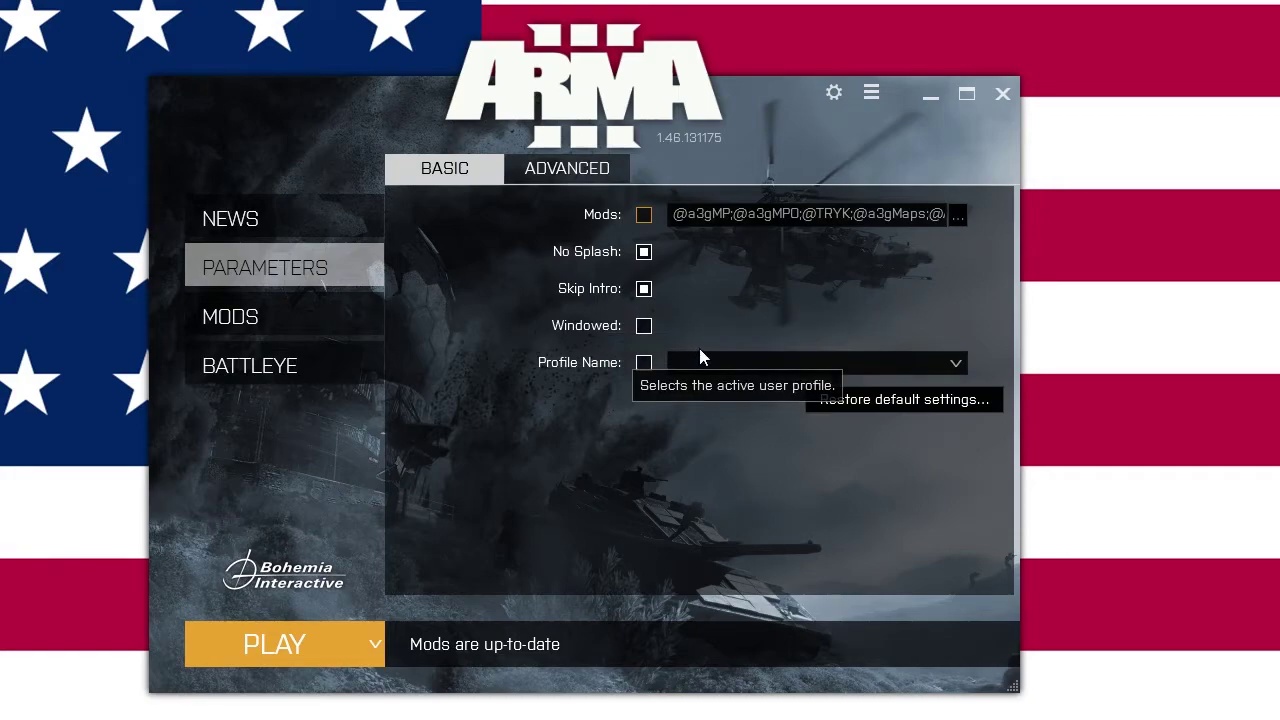
left_click(542, 170)
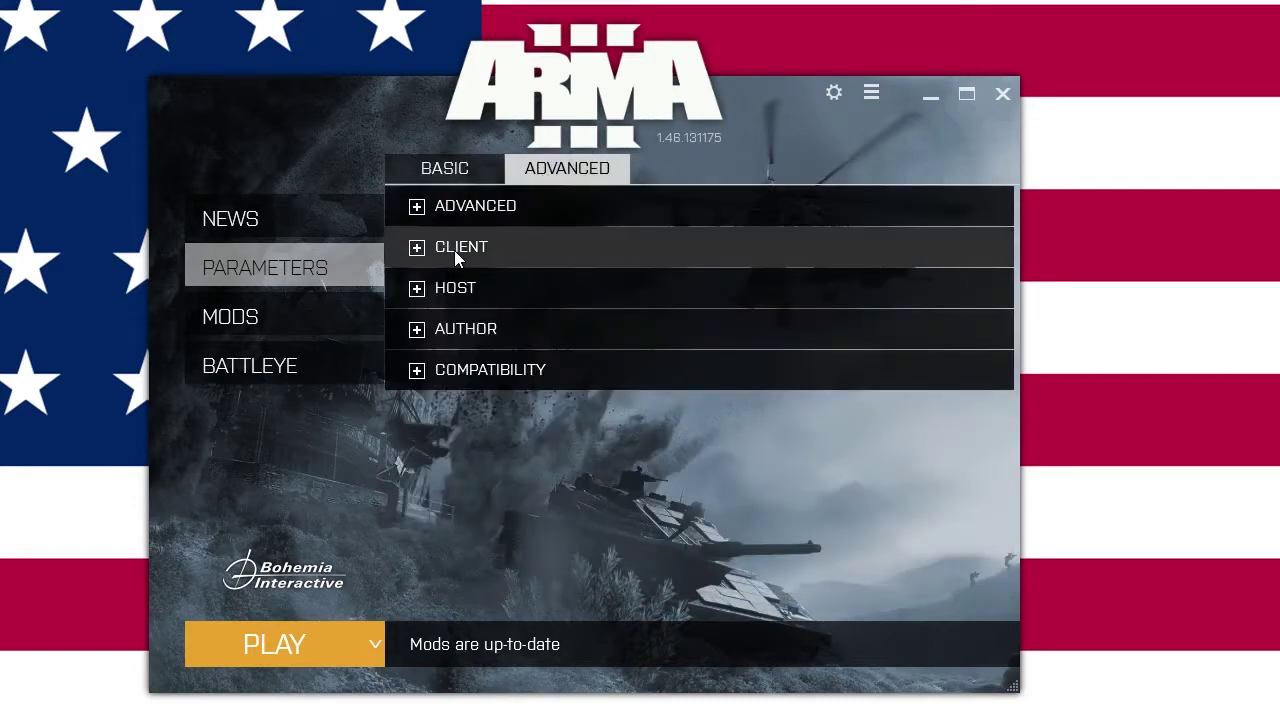
Expand the CLIENT section and try the Server Address and Server Password options and their values
left_click(418, 250)
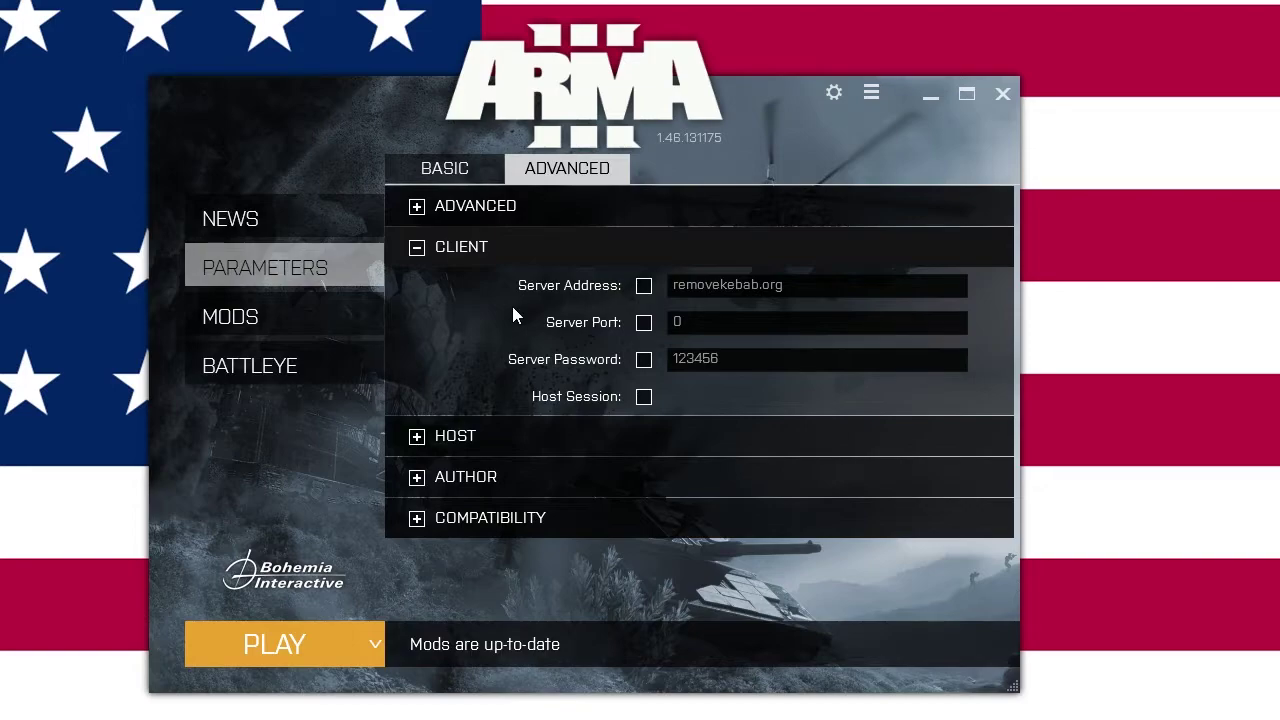
left_click(643, 287)
left_click(644, 361)
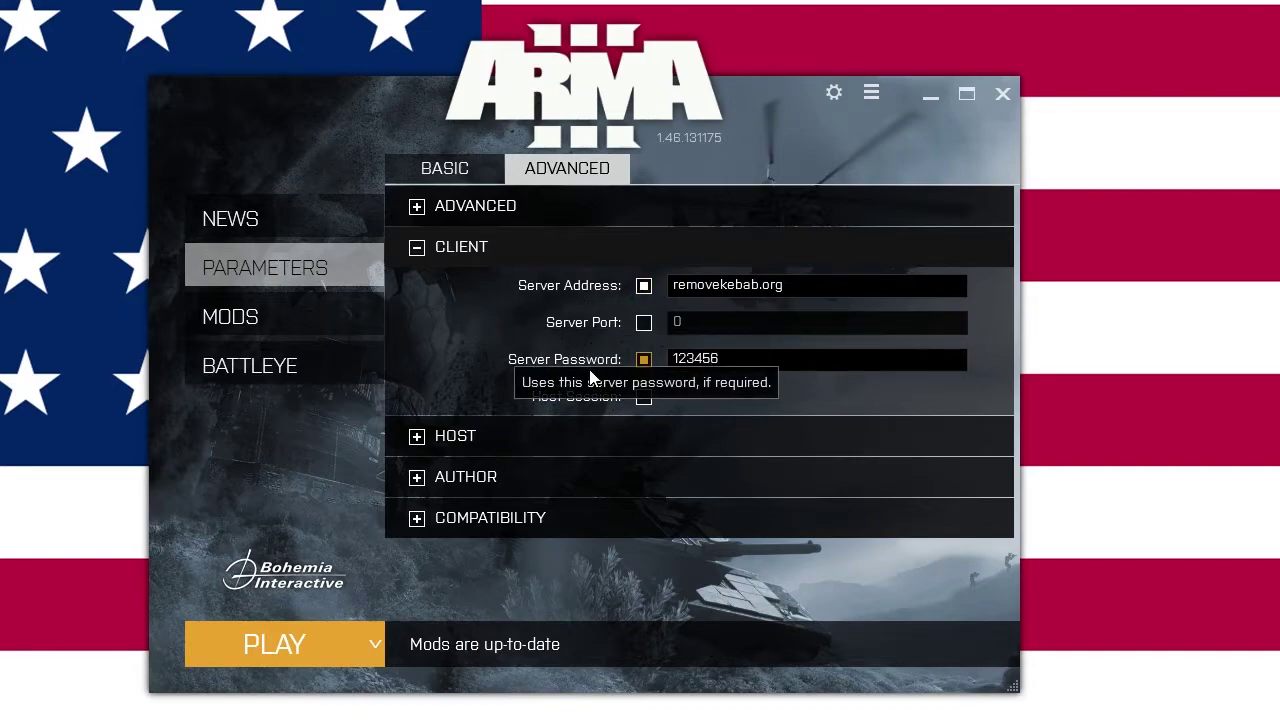
left_click(811, 290)
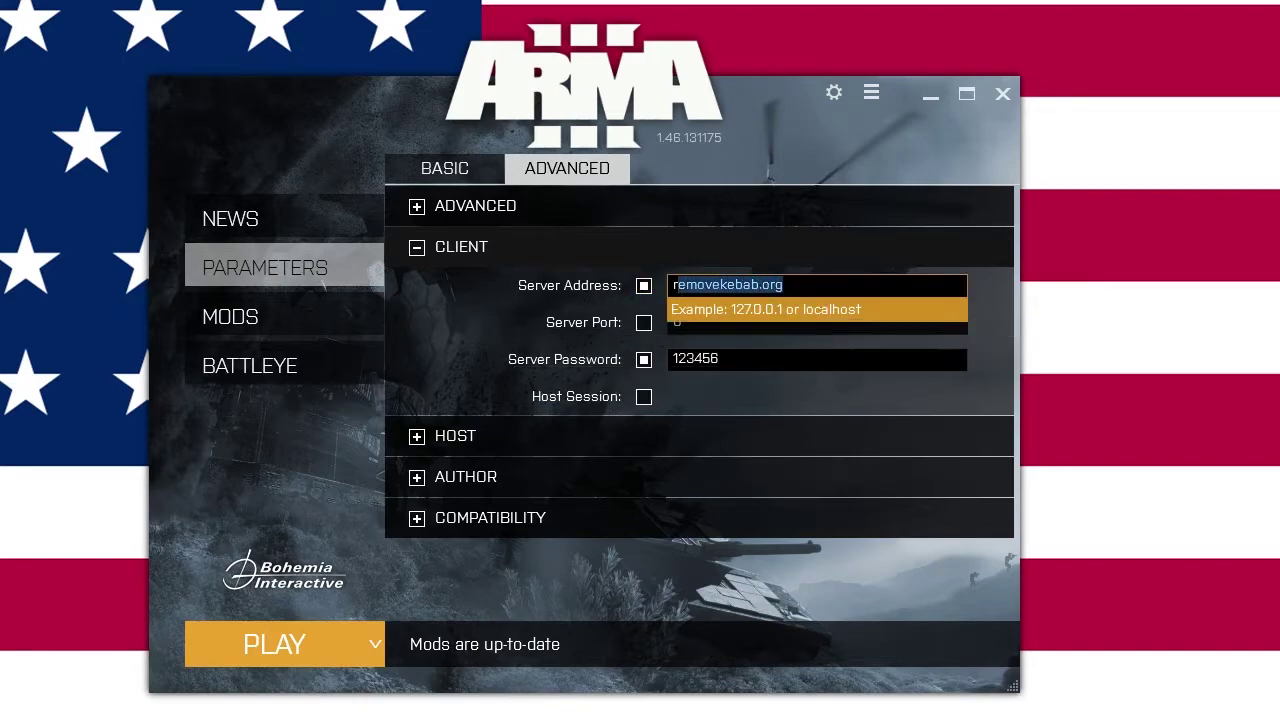
double_click(676, 358)
left_click(780, 356)
left_click(783, 285)
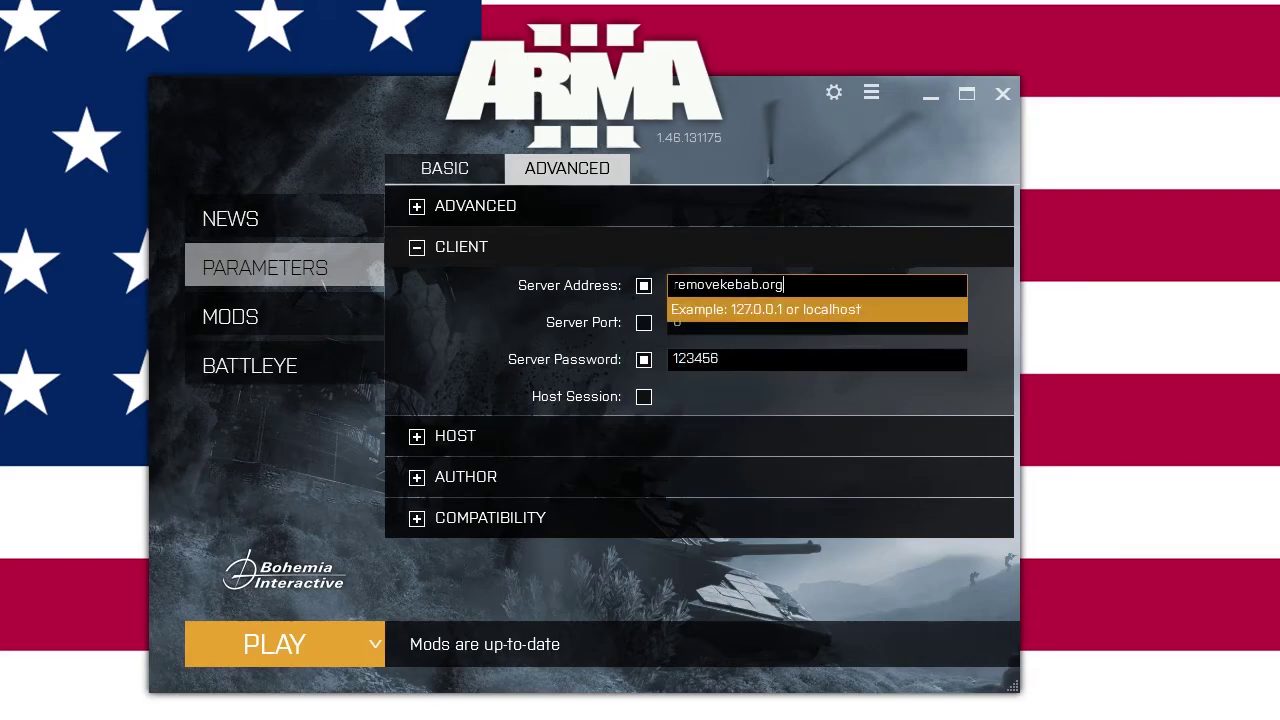
Turn Server Address and Server Password off, collapse CLIENT, and return to the BASIC tab
left_click(644, 286)
left_click(644, 359)
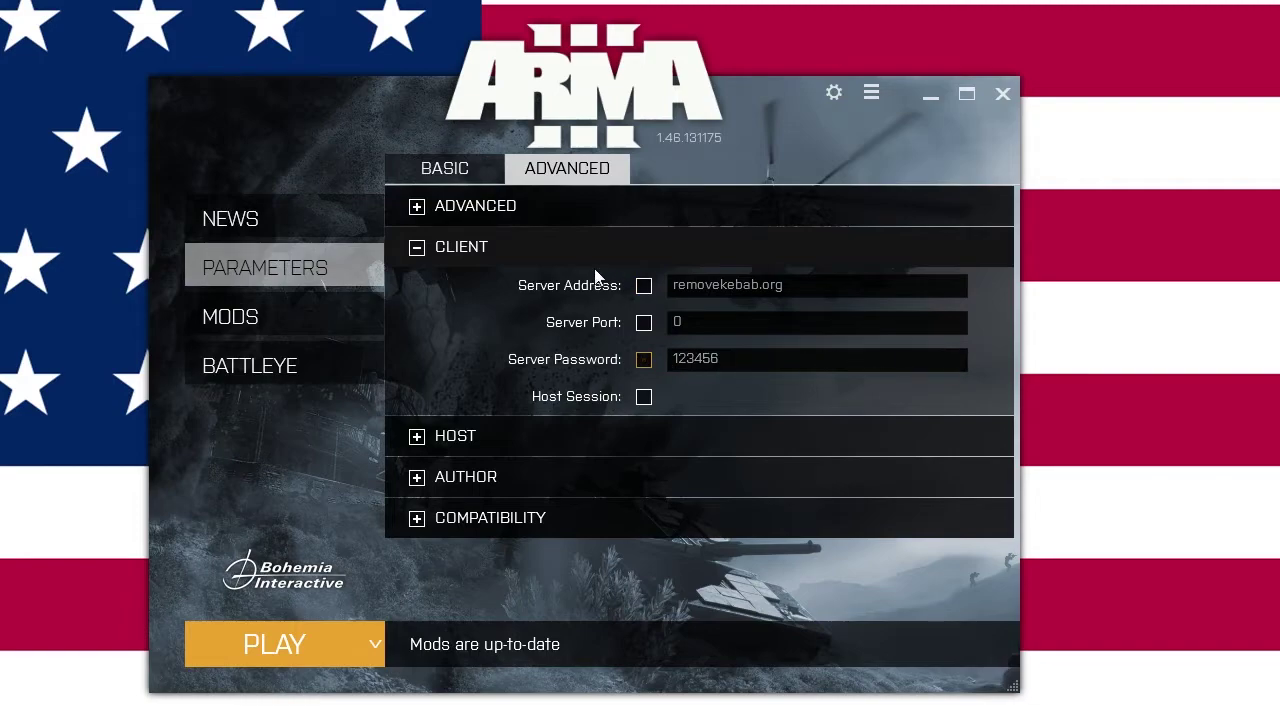
left_click(420, 247)
left_click(444, 172)
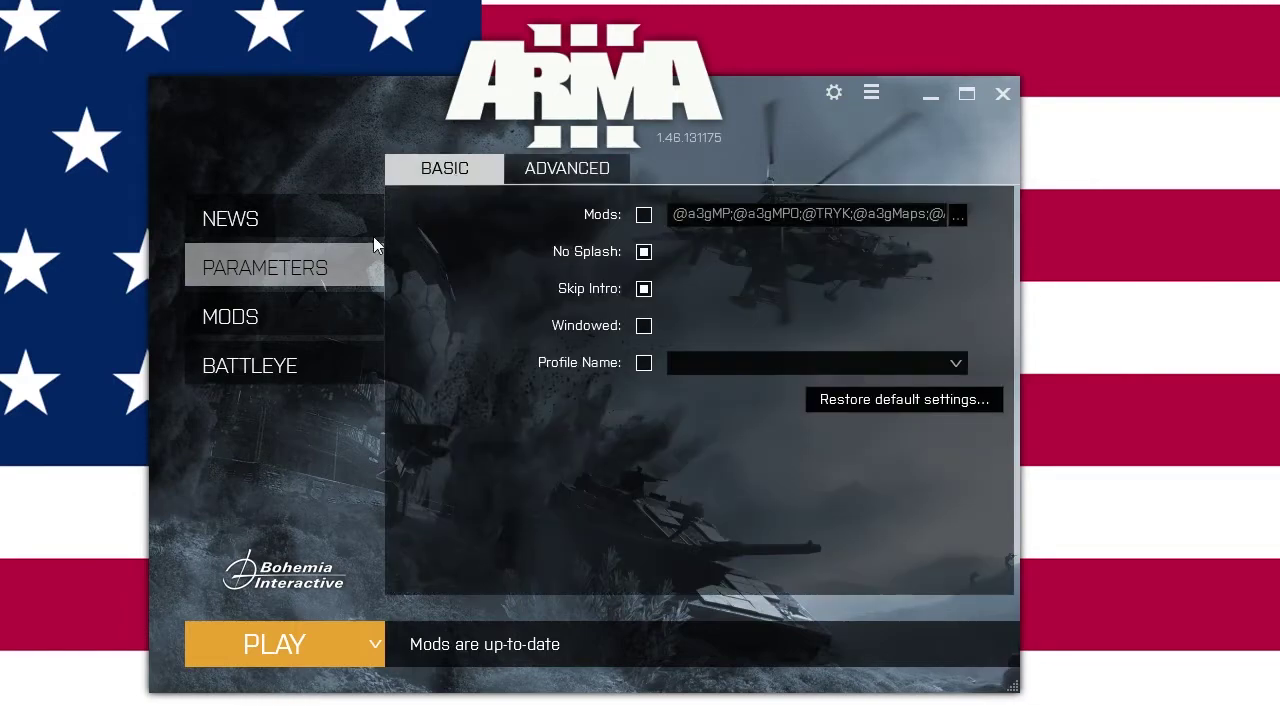
Show the installed mods list and scroll through the A3G packs under VANILLA_mp
left_click(274, 322)
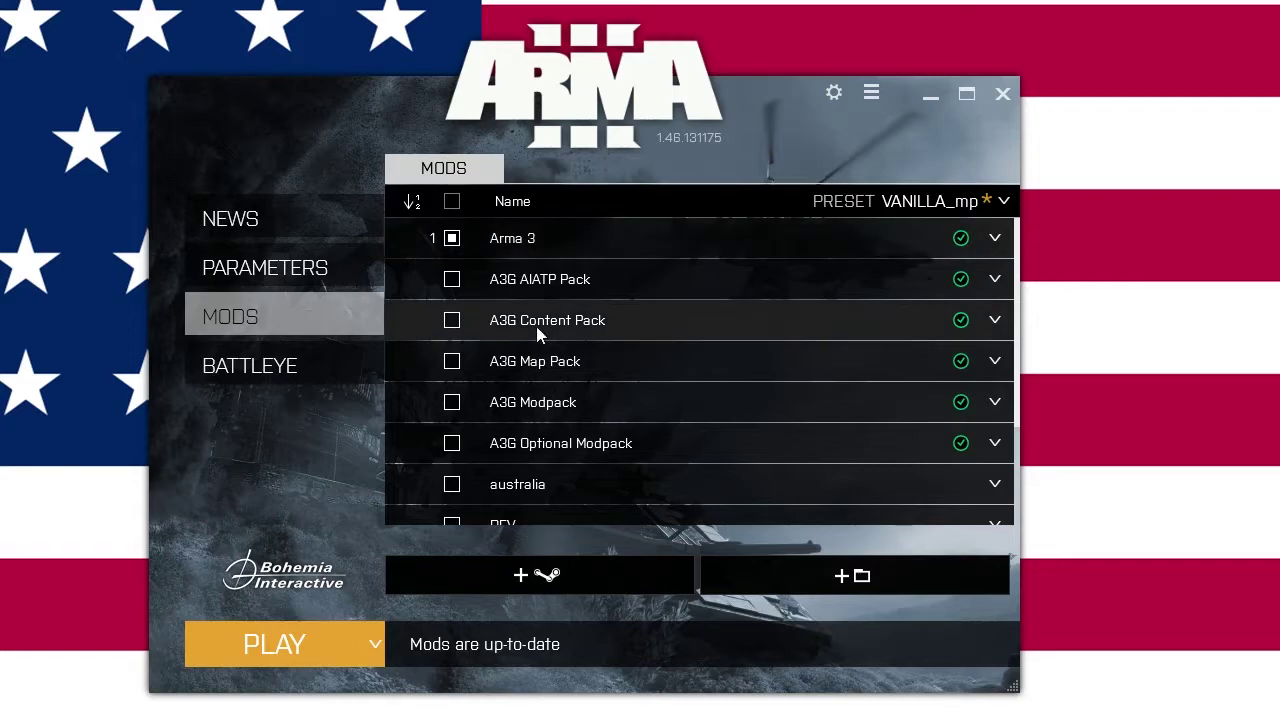
scroll(580, 350, "down", 3)
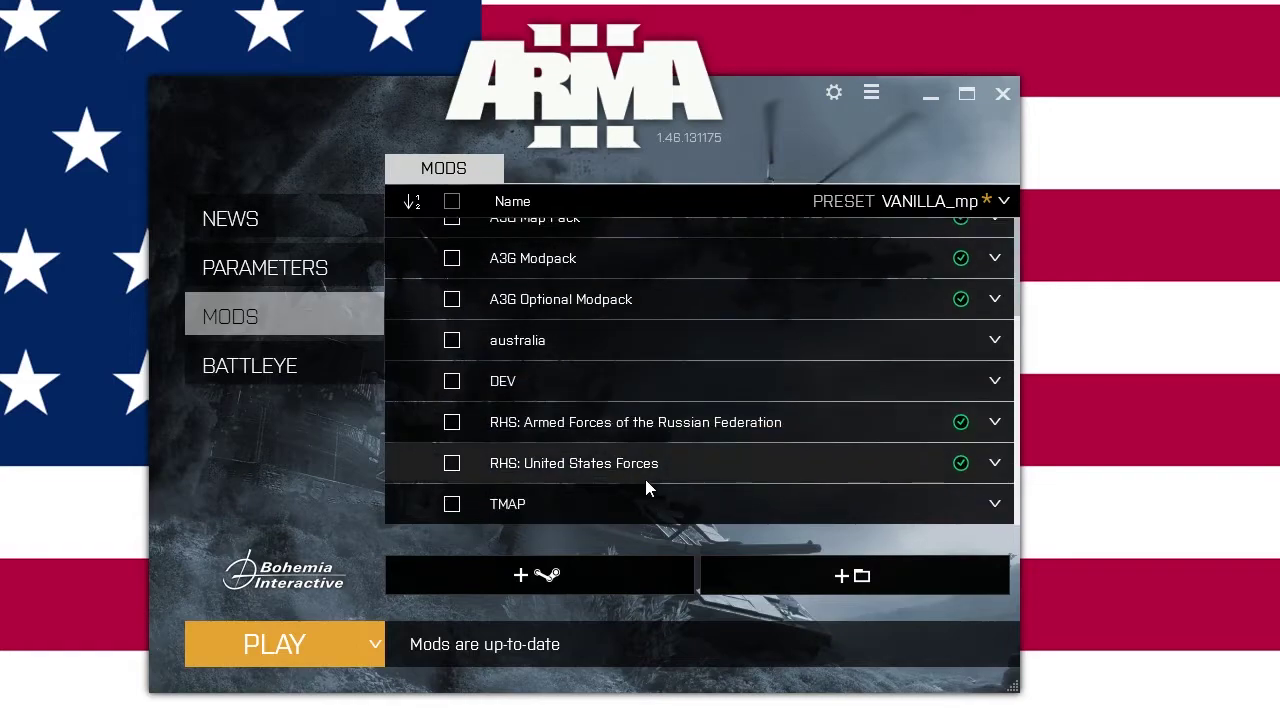
scroll(665, 400, "up", 3)
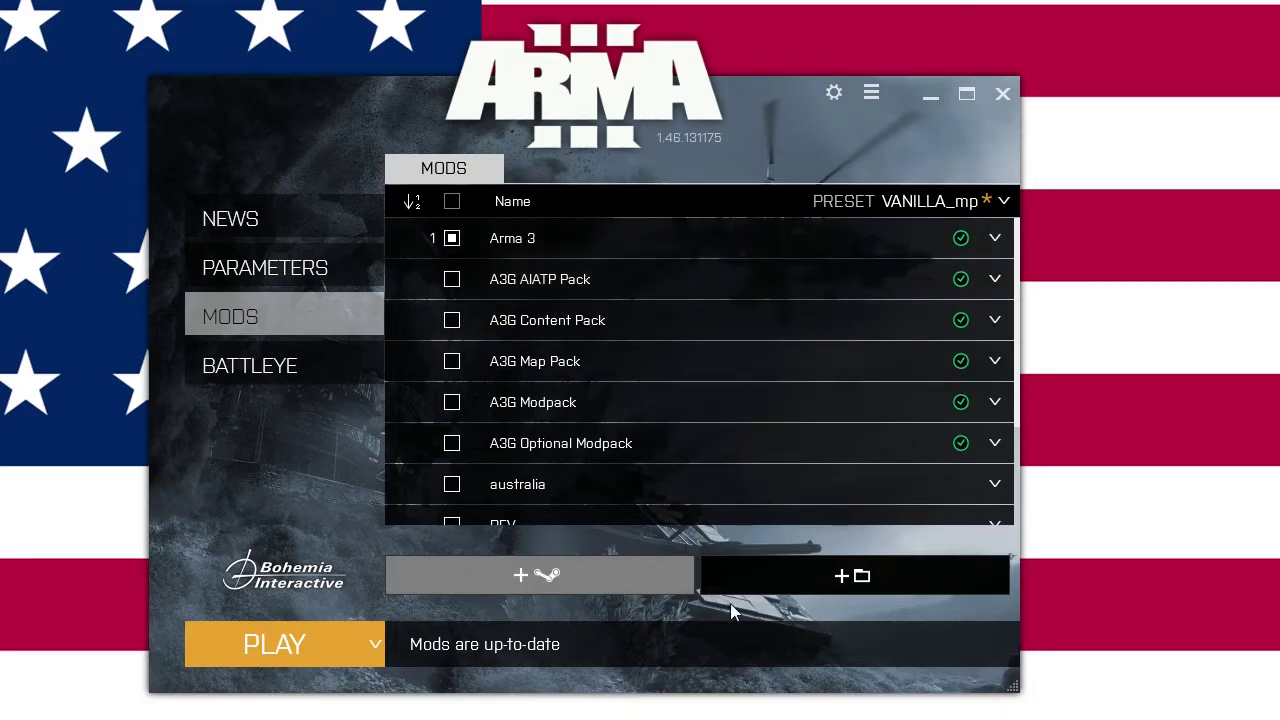
left_click(858, 575)
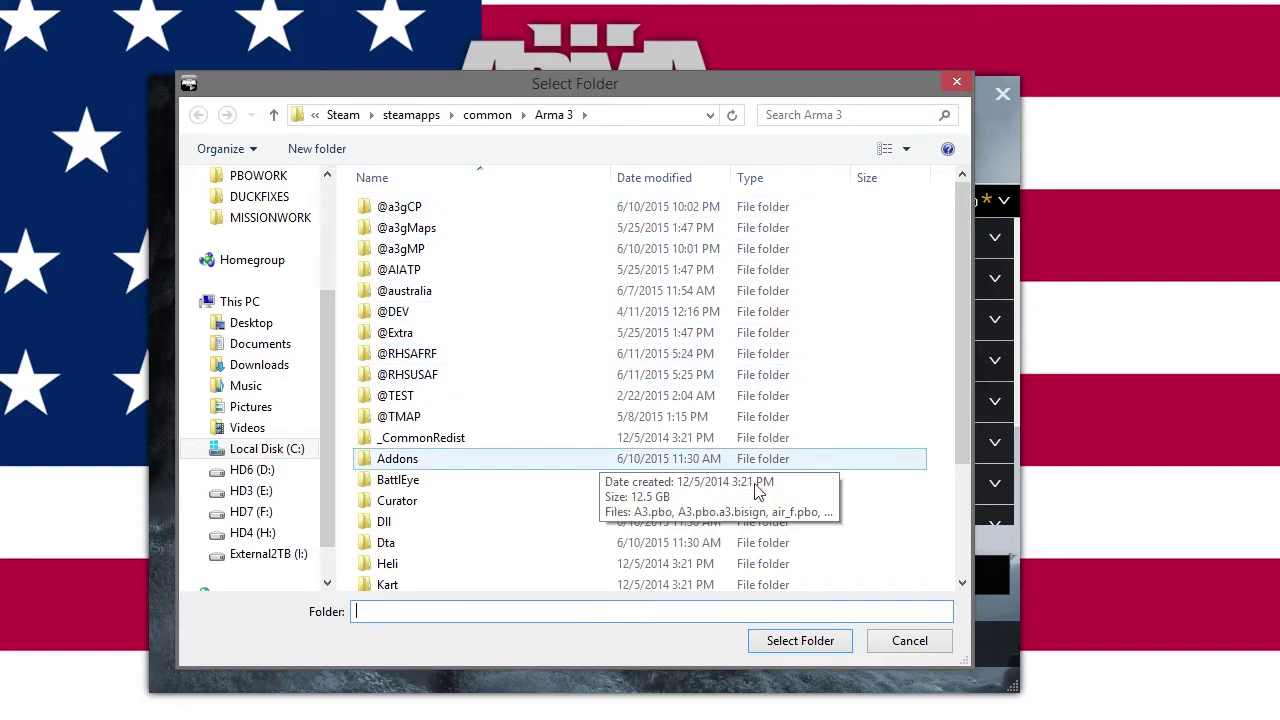
left_click(903, 648)
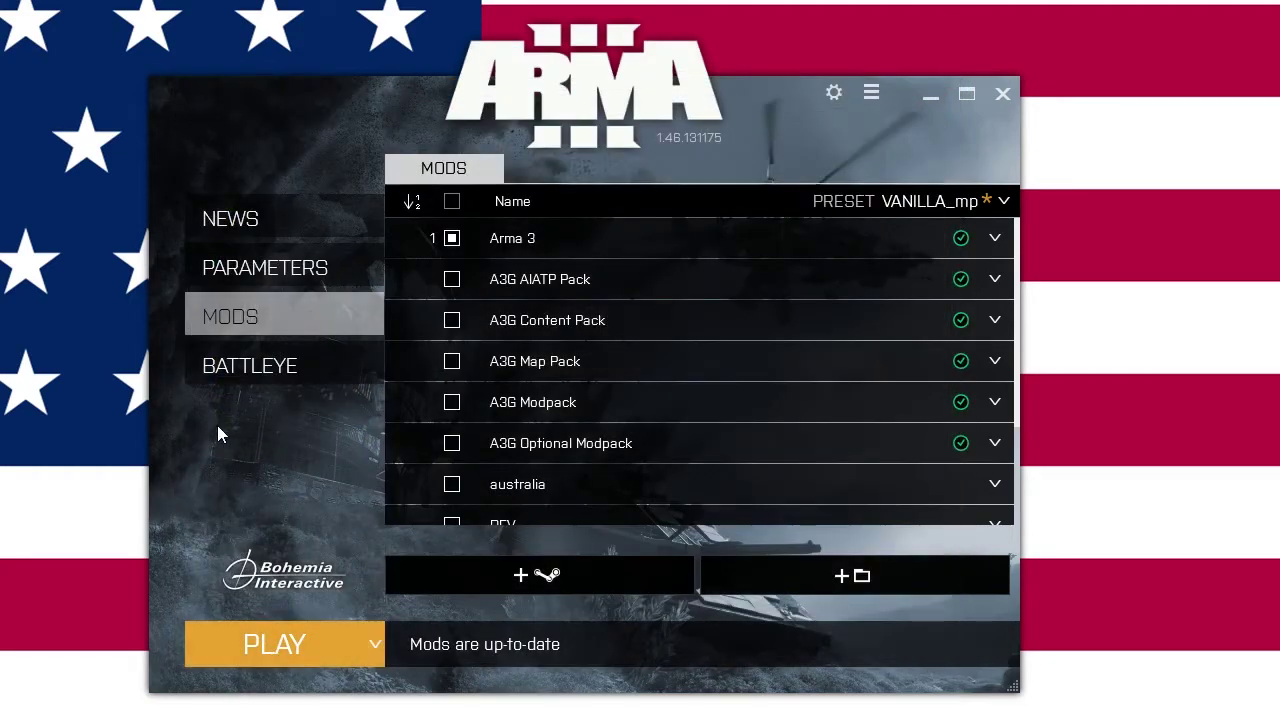
Tick A3G AIATP Pack, Content Pack, Map Pack, Modpack and Optional Modpack alongside Arma 3
scroll(571, 340, "down", 4)
scroll(600, 420, "up", 4)
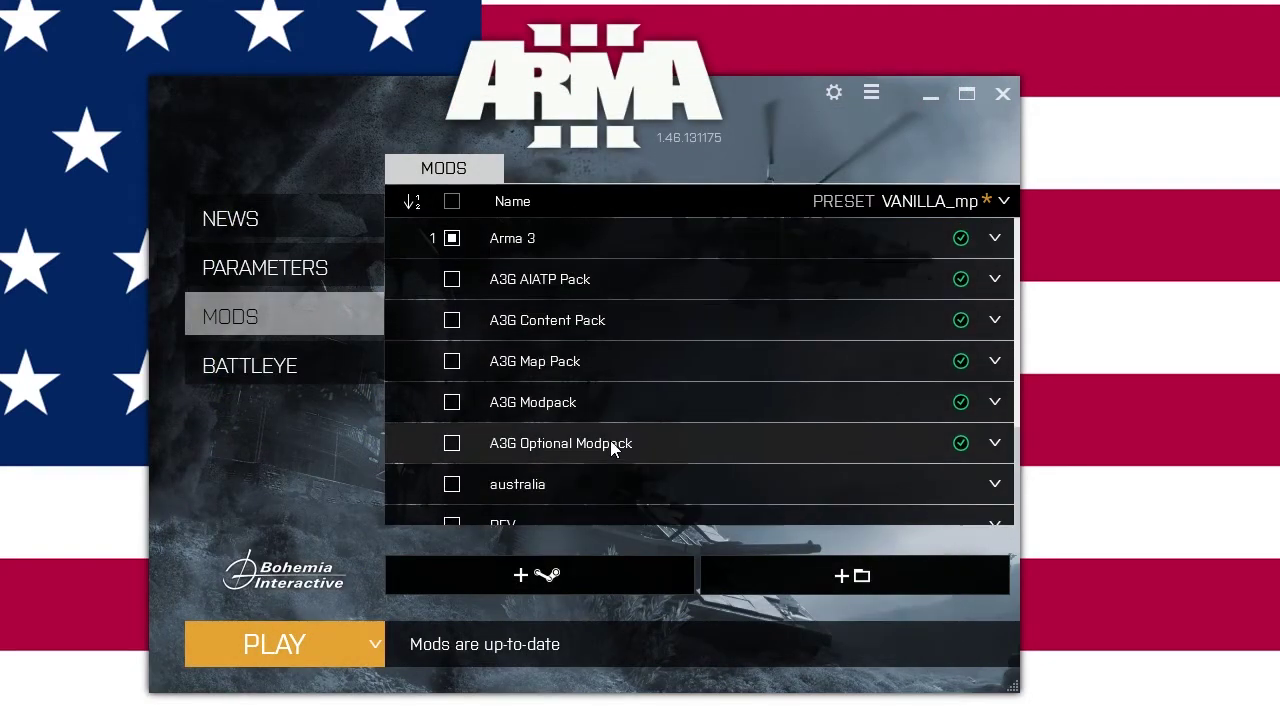
left_click(452, 280)
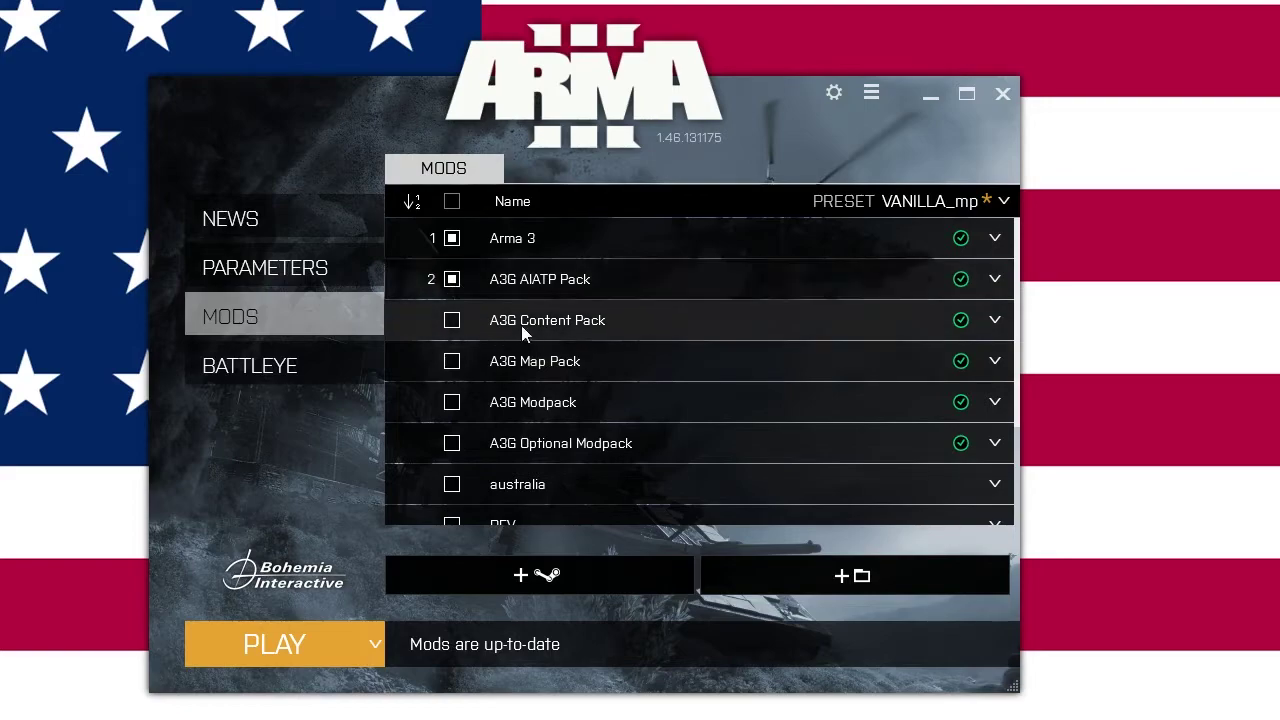
left_click(452, 321)
left_click(452, 361)
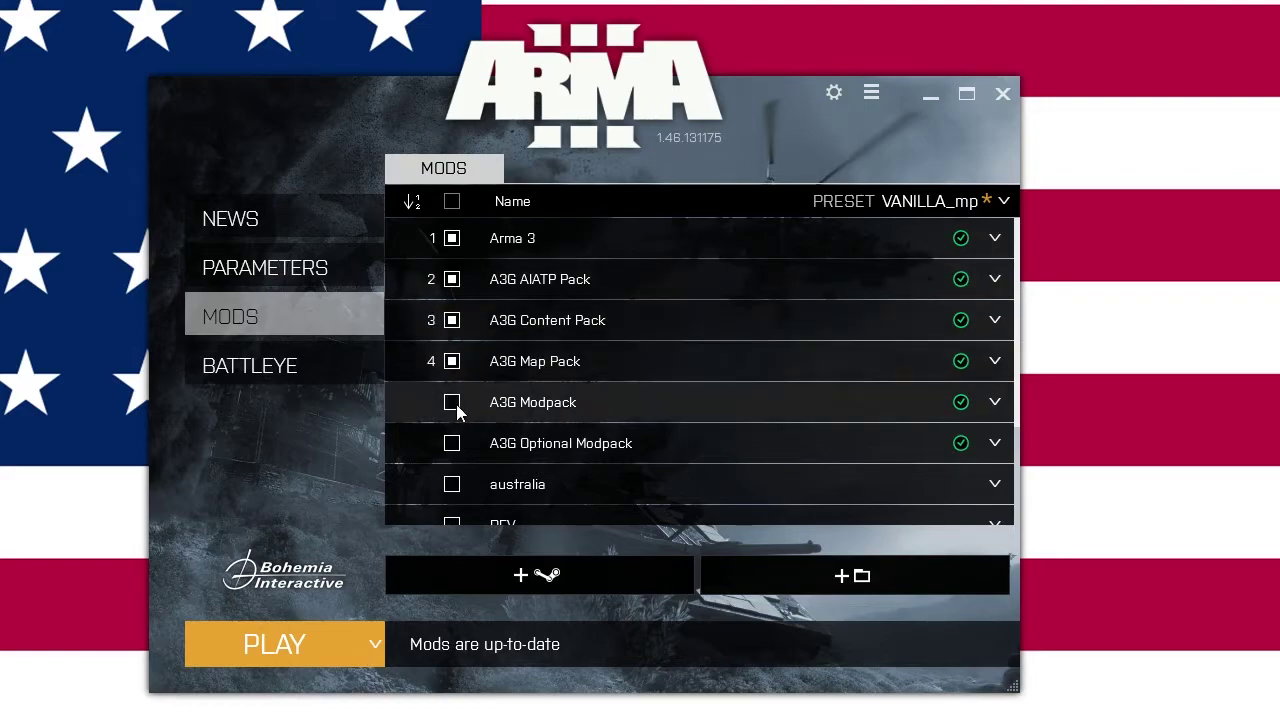
left_click(452, 403)
left_click(452, 445)
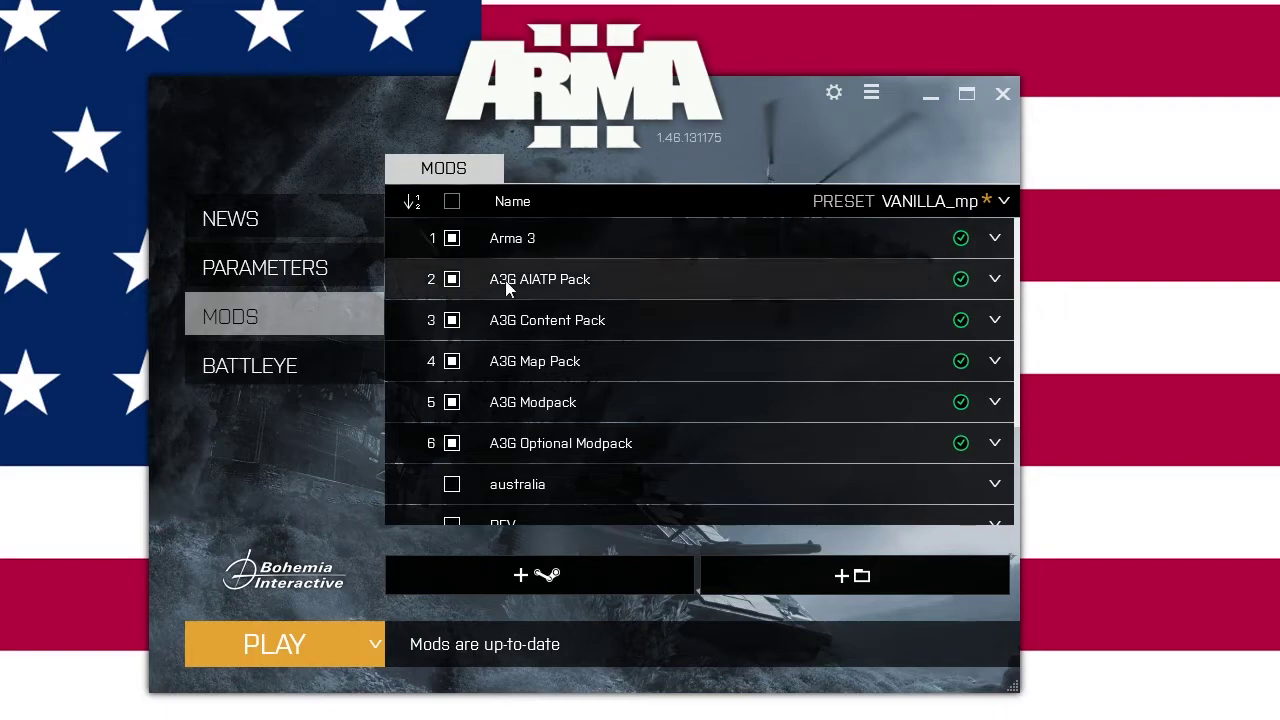
Move A3G Modpack to load second and Content Pack third, keeping Optional Modpack enabled
left_click_drag(547, 407, 554, 281)
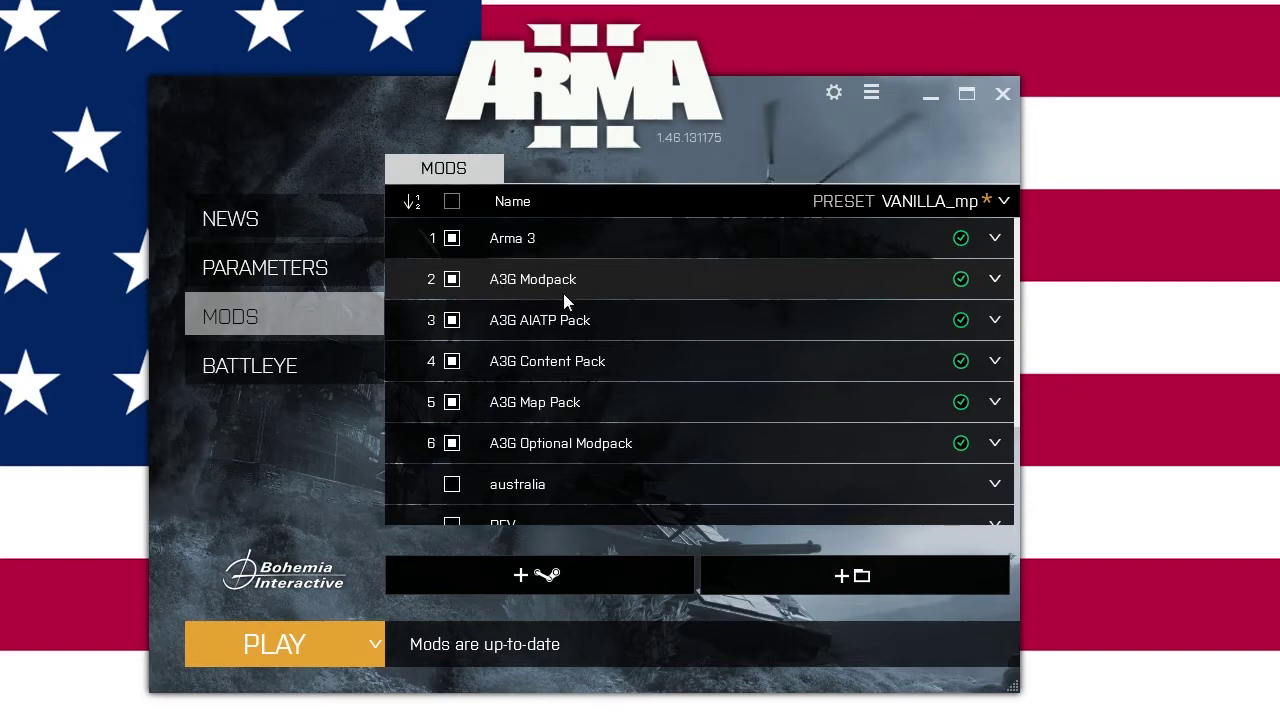
left_click_drag(464, 374, 569, 318)
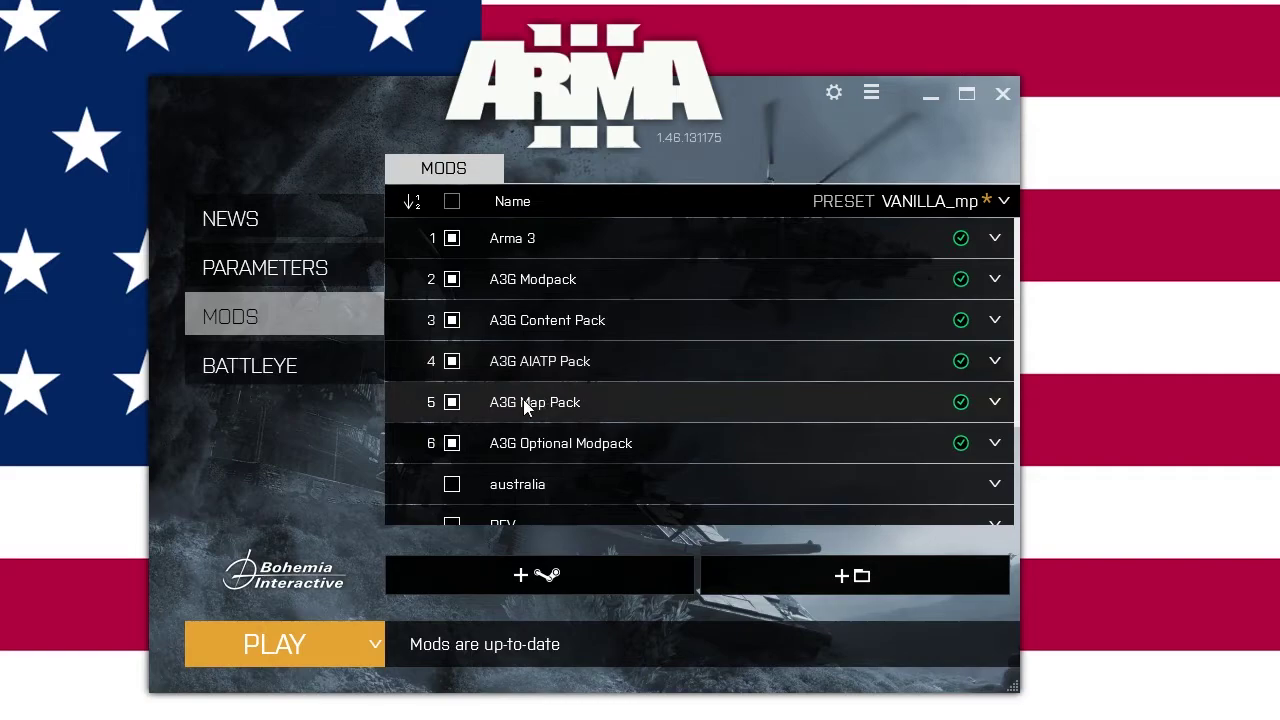
left_click(451, 446)
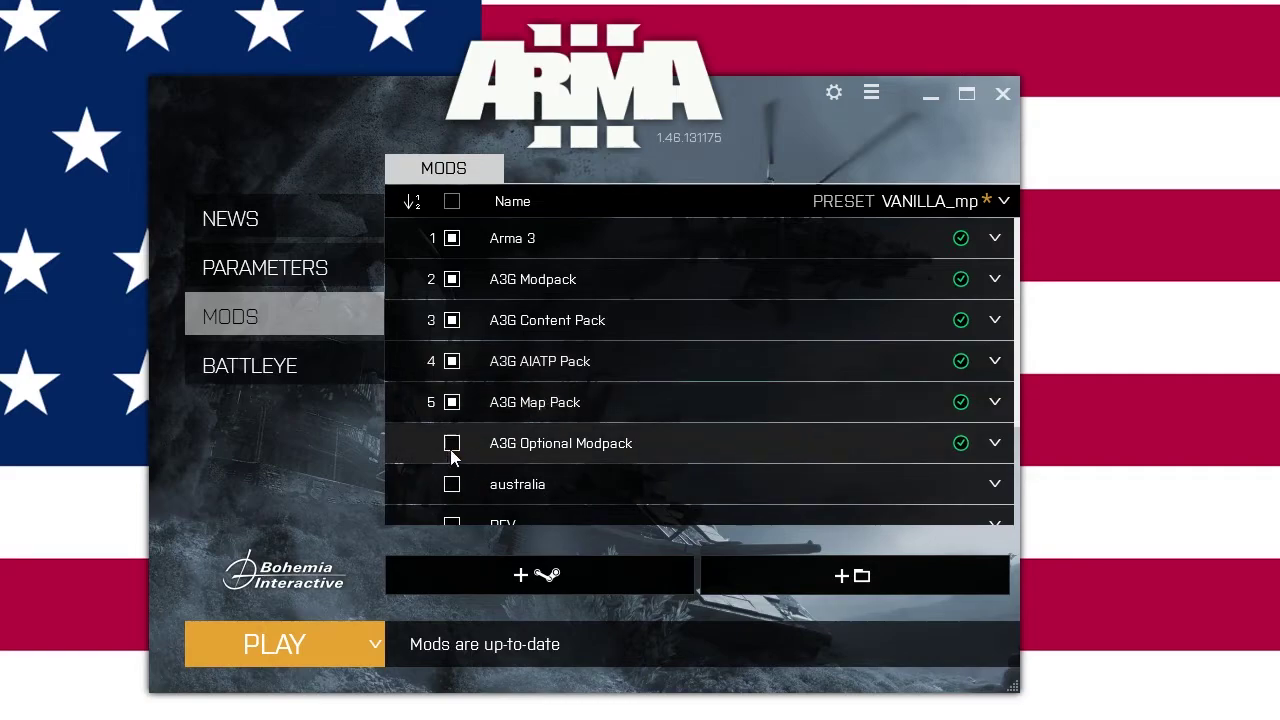
left_click(451, 446)
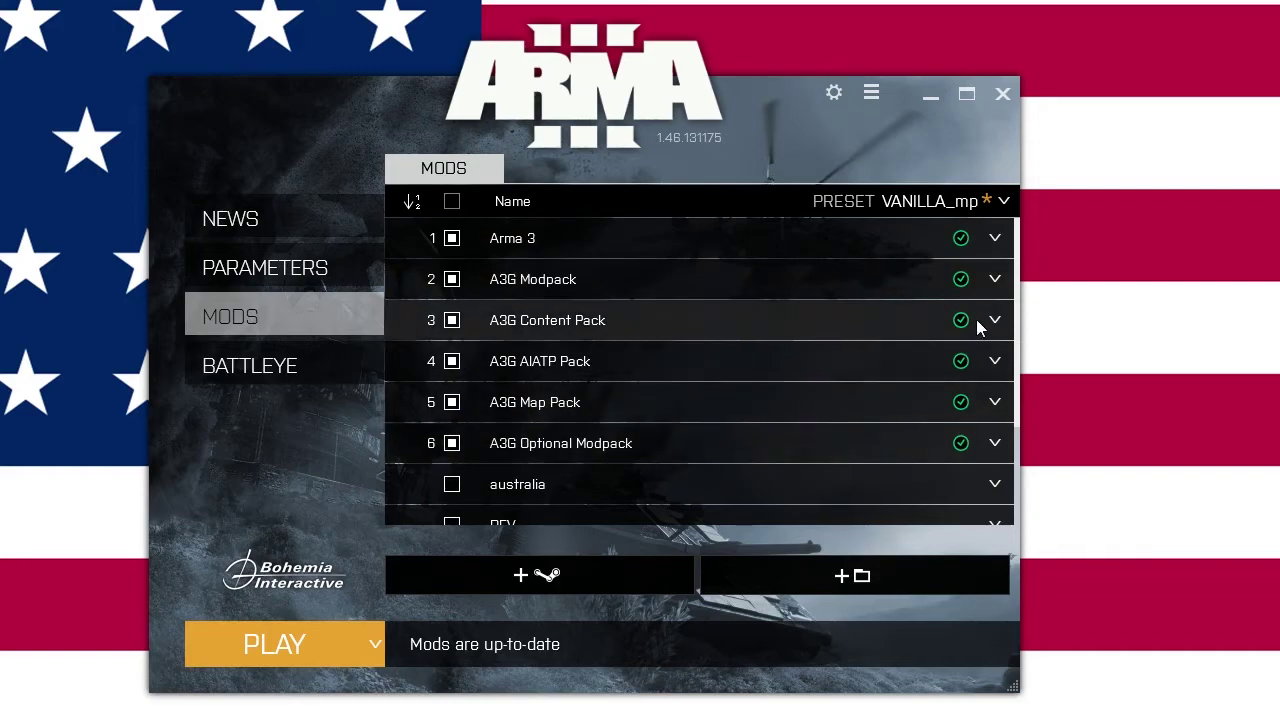
Save the current mod setup as the preset 'A3G OPS' and go to the BattlEye page
left_click(1004, 202)
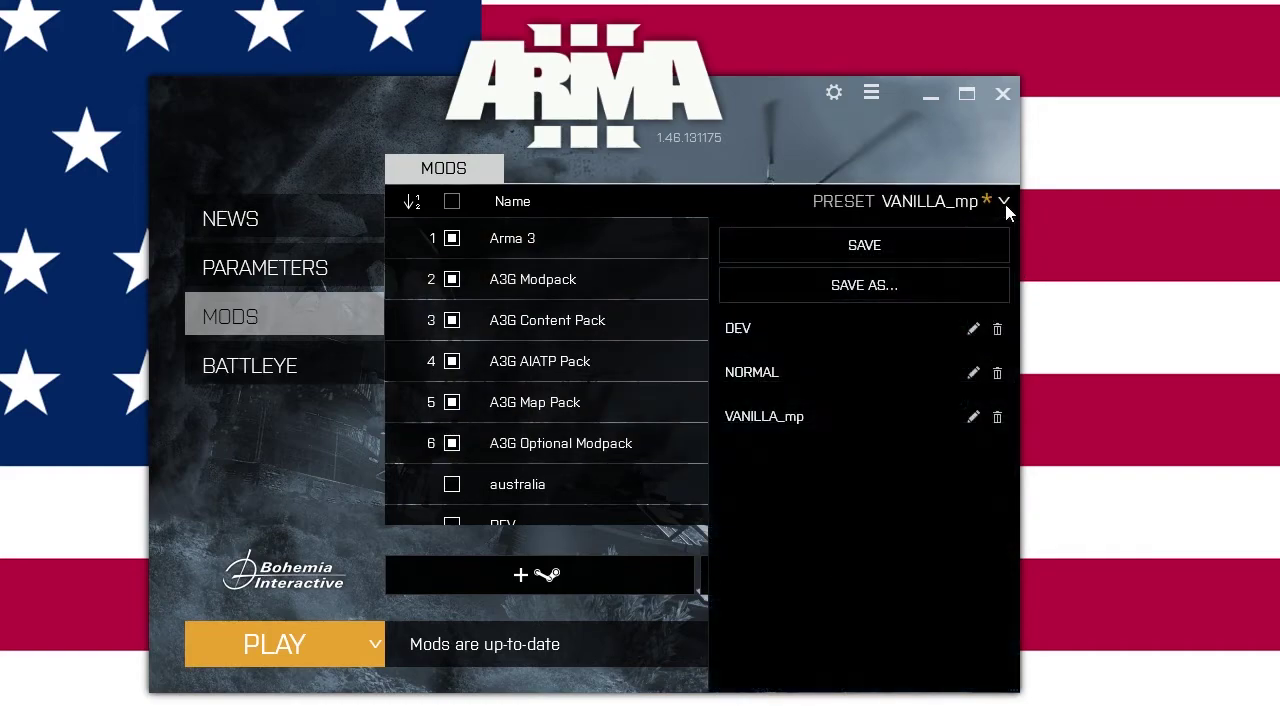
left_click(876, 288)
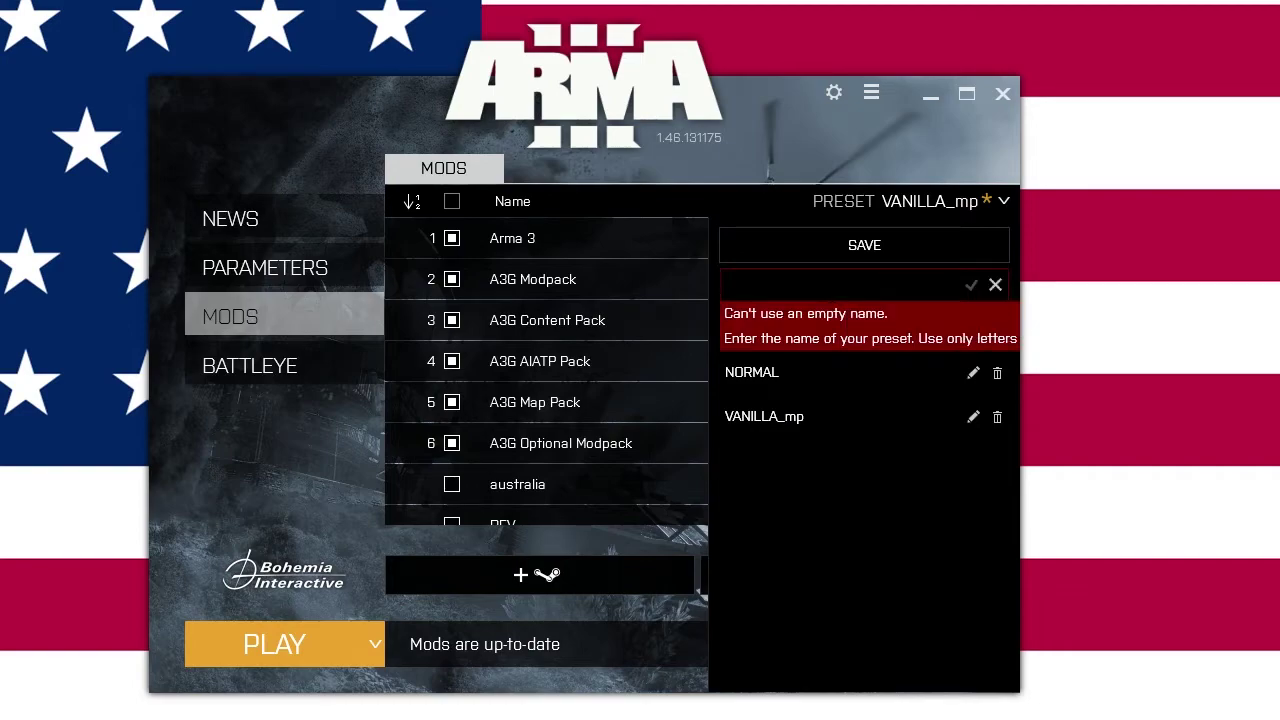
type("A")
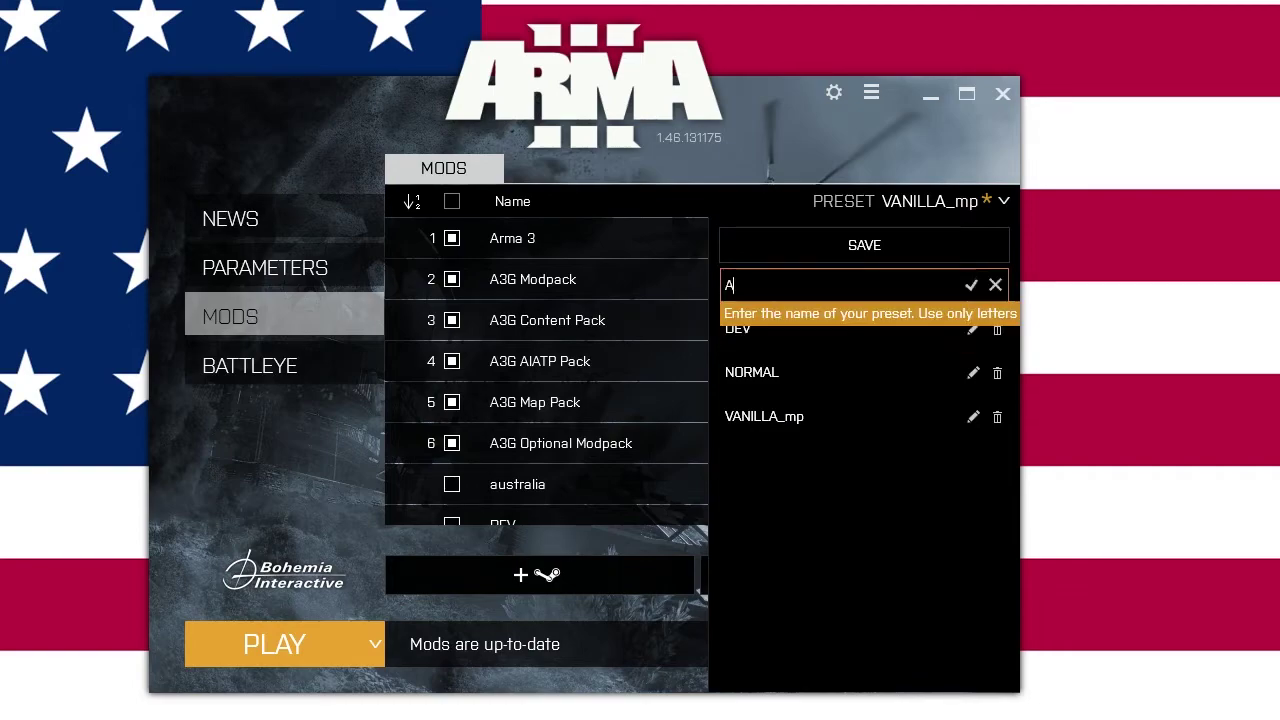
type("3G OPS")
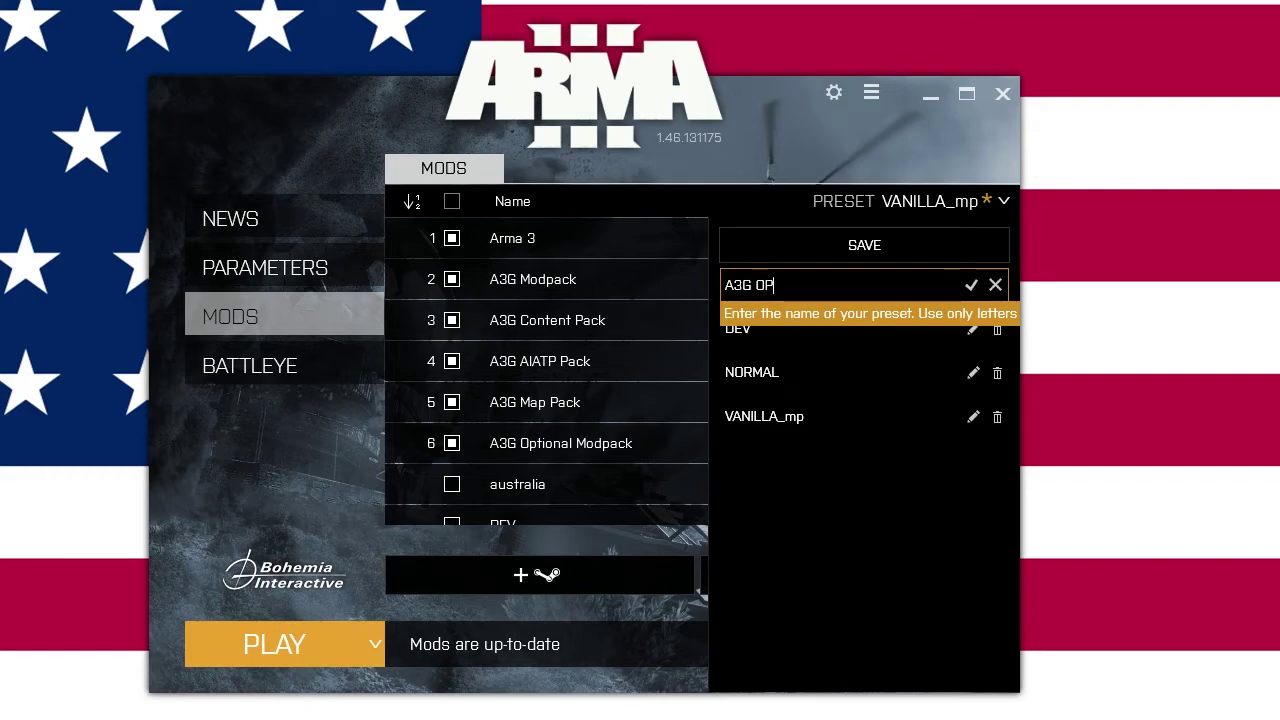
left_click(971, 286)
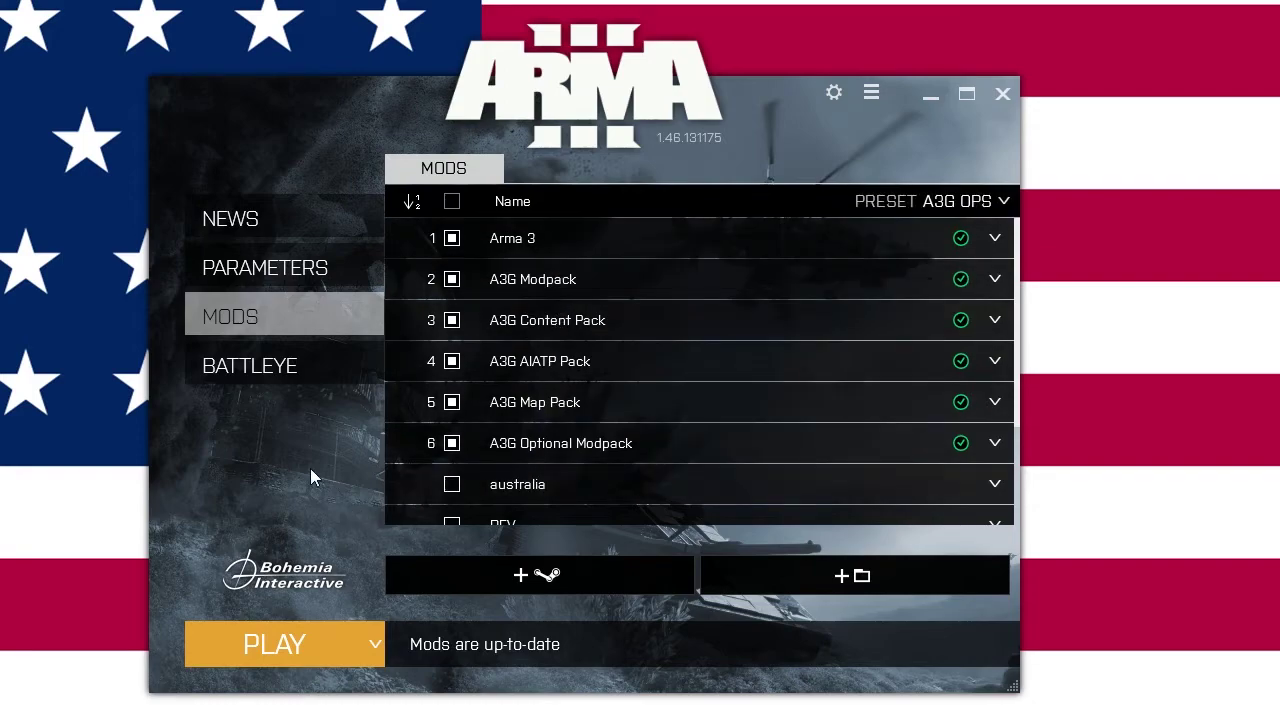
left_click(254, 368)
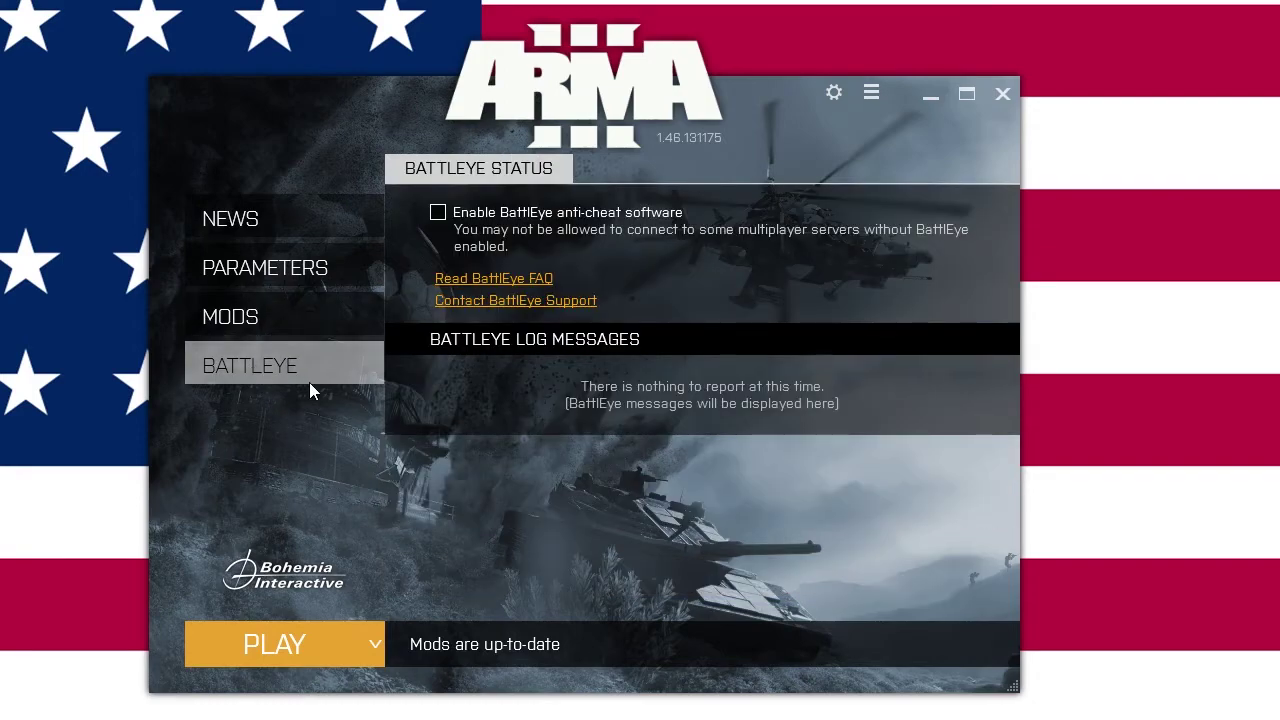
Leave BattlEye anti-cheat disabled and go back to the mods list
left_click(437, 214)
left_click(437, 215)
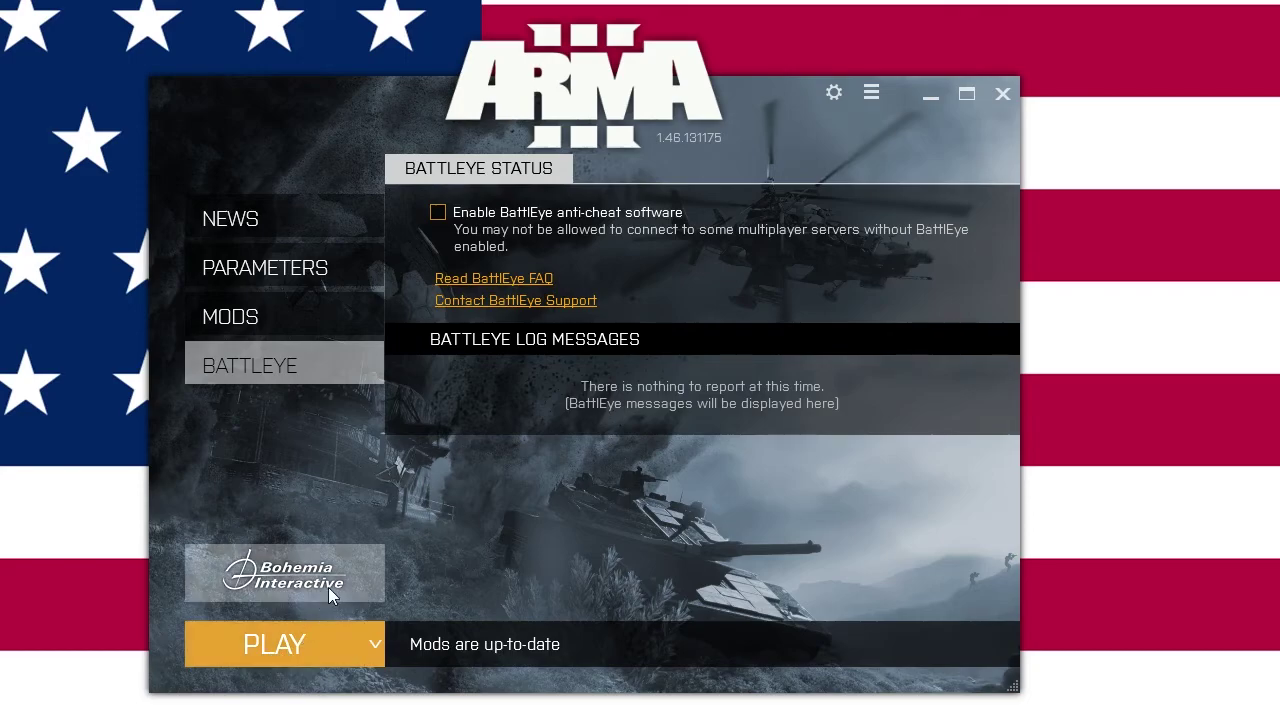
left_click(270, 325)
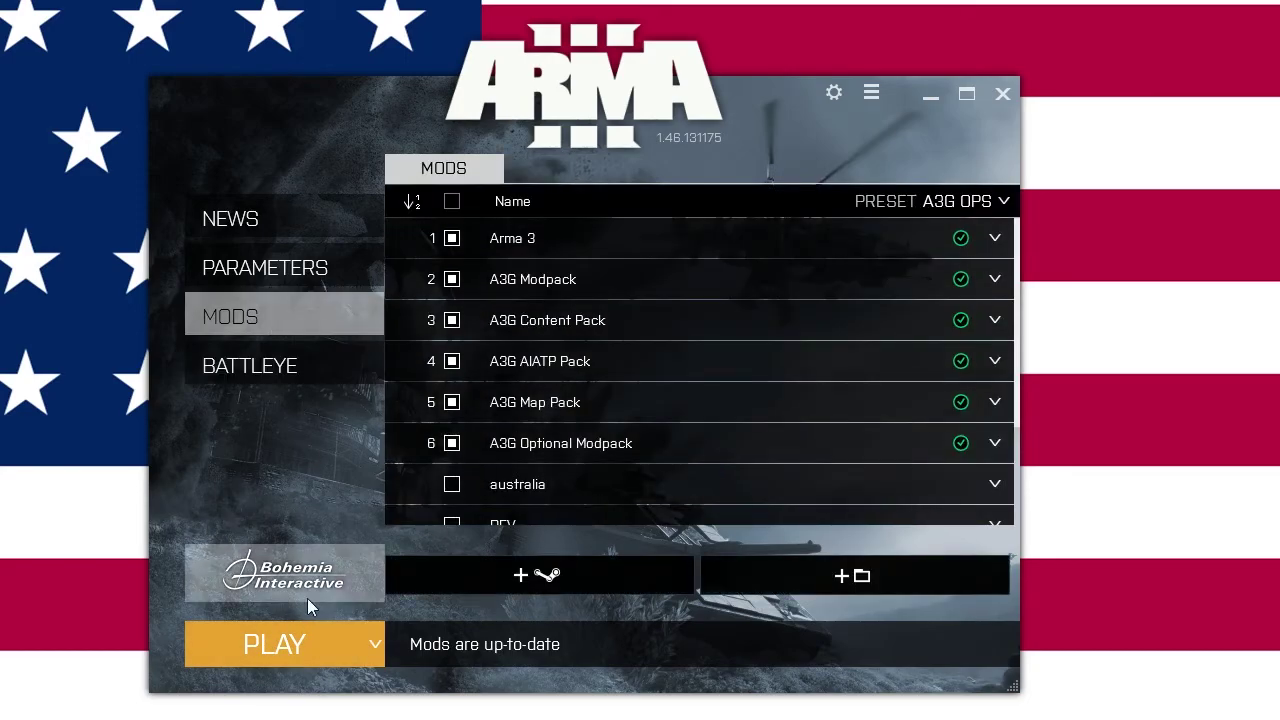
Show the PLAY button's dropdown offering the Play unmodded option
left_click(377, 650)
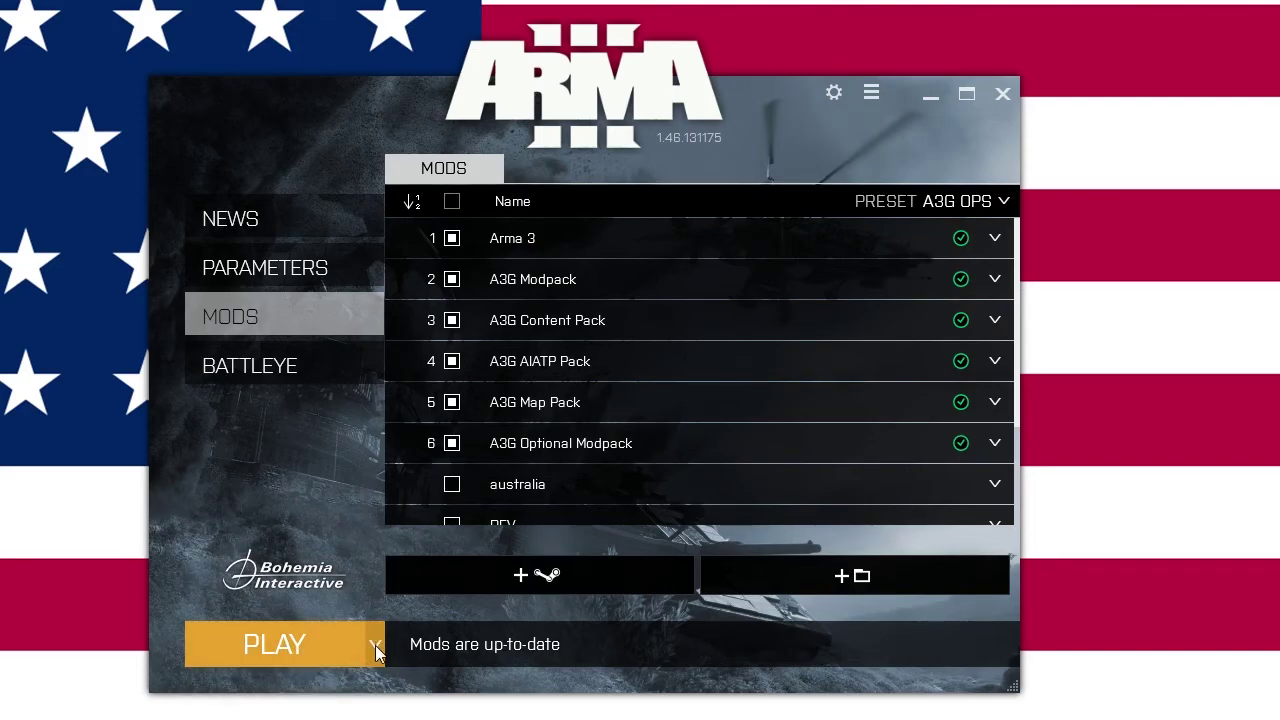
left_click(376, 650)
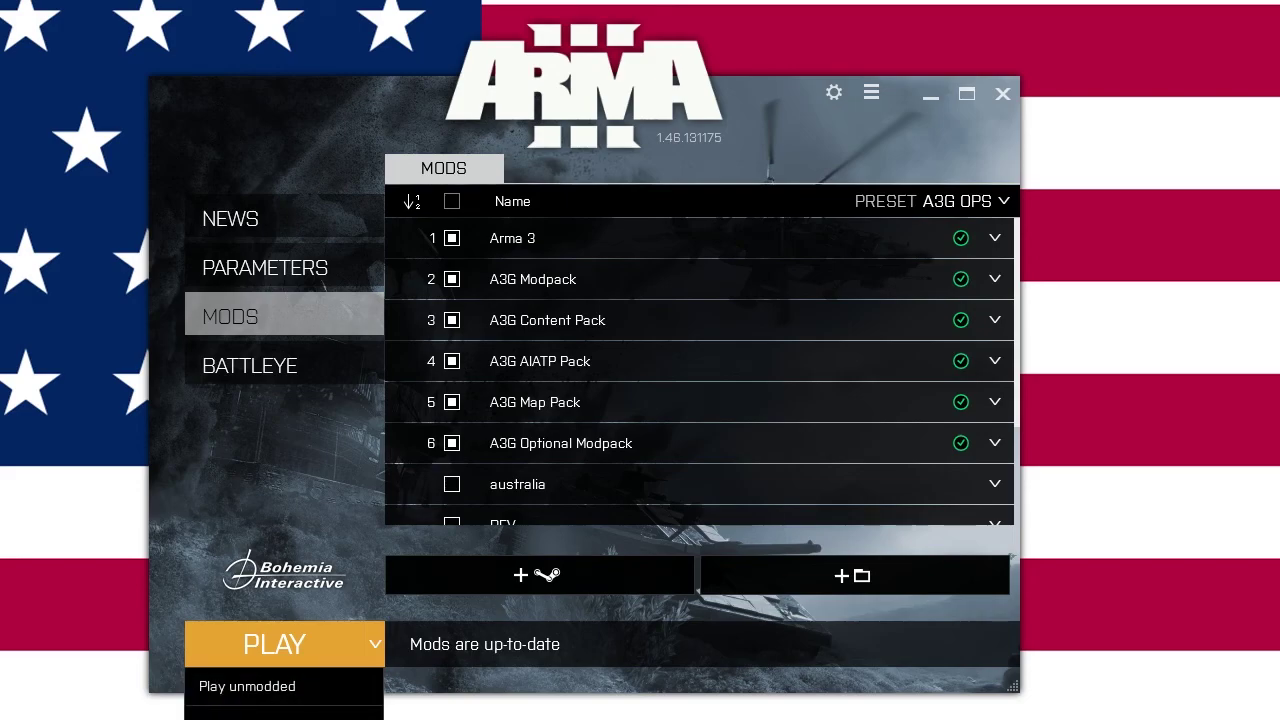